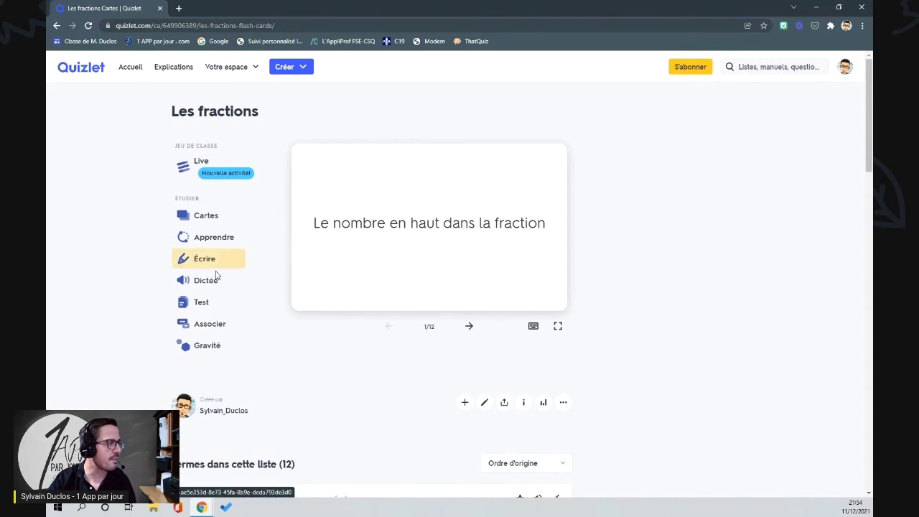
Step: Start a Live activity of the type Évaluation rapide for Les fractions and select the first six terms, numérateur through division, as questions
{"action": "left_click", "coordinate": [202, 161]}
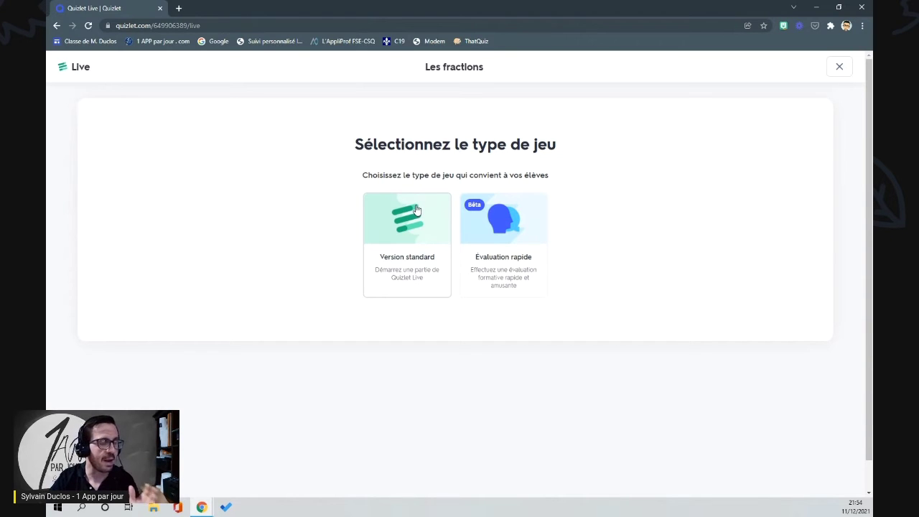
{"action": "left_click", "coordinate": [521, 228]}
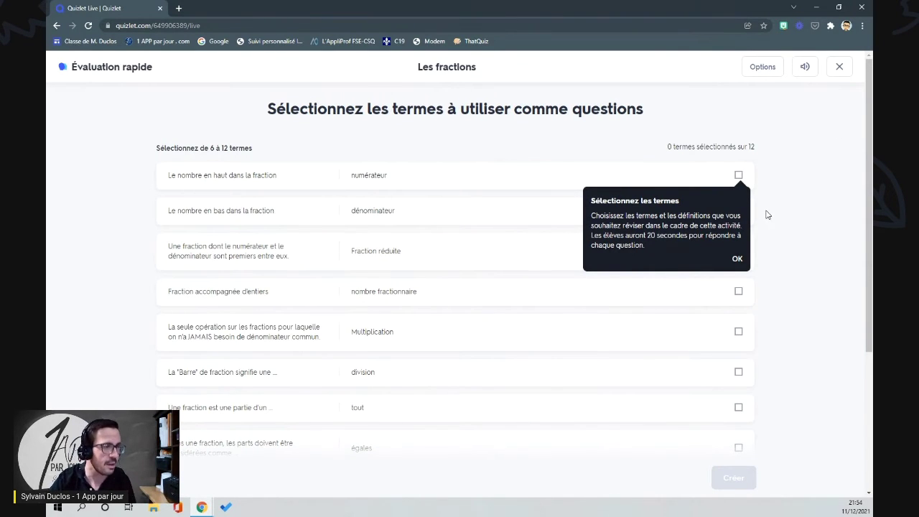
{"action": "left_click", "coordinate": [739, 176]}
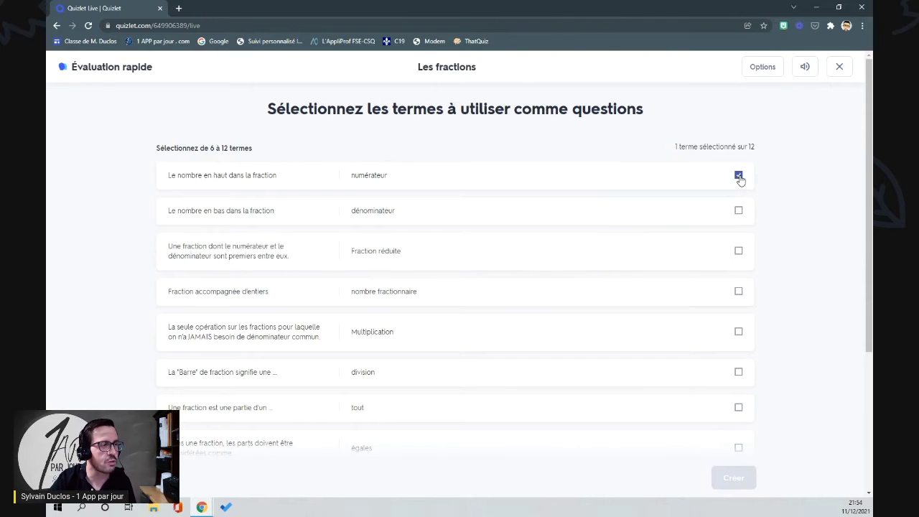
{"action": "left_click", "coordinate": [738, 211]}
{"action": "left_click", "coordinate": [739, 251]}
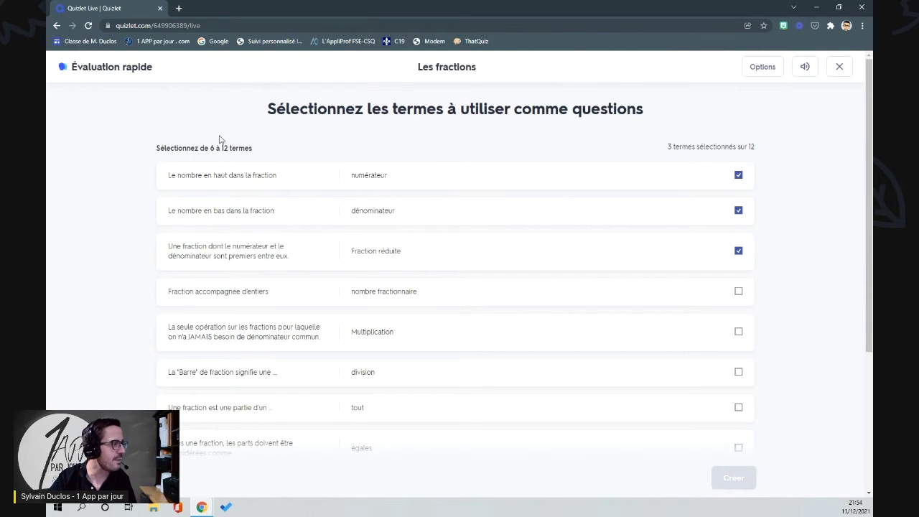
{"action": "left_click", "coordinate": [739, 293]}
{"action": "left_click", "coordinate": [739, 333]}
{"action": "left_click", "coordinate": [740, 372]}
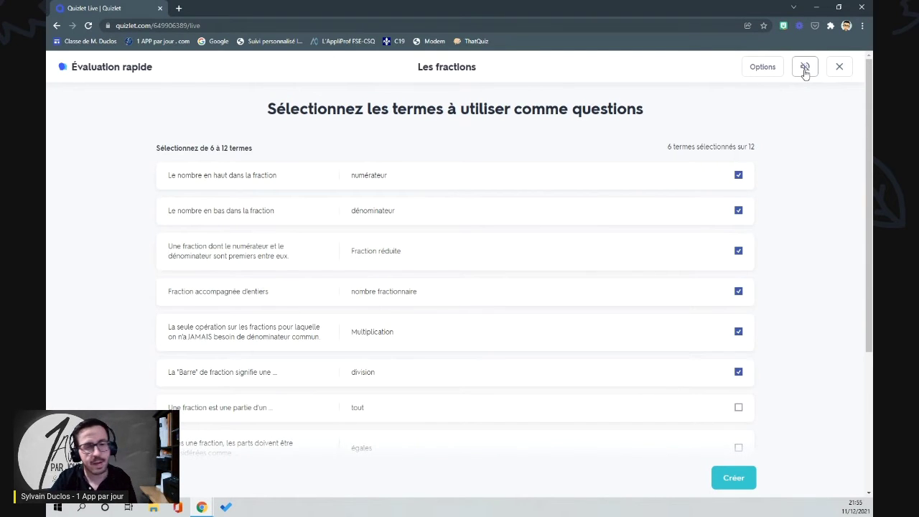
Step: Set the Réponse option to Définition and create the quick evaluation with the selected terms
{"action": "left_click", "coordinate": [763, 67]}
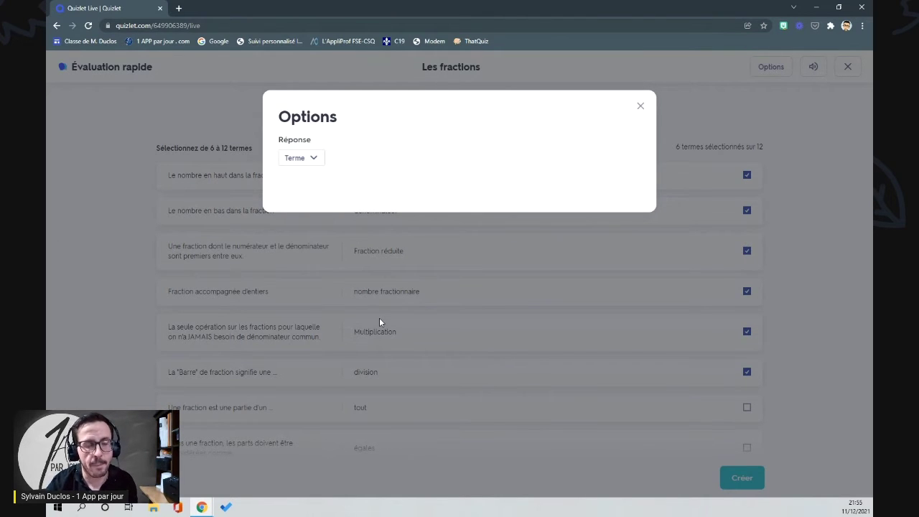
{"action": "left_click", "coordinate": [313, 157]}
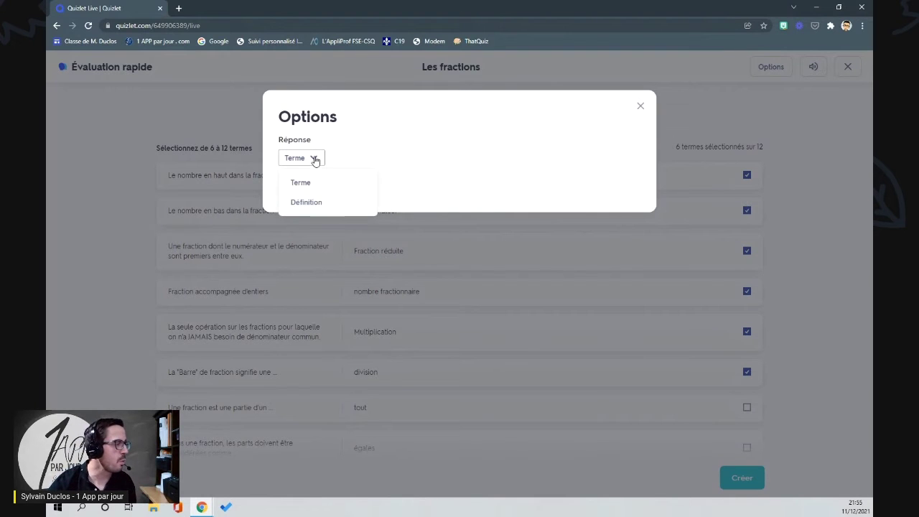
{"action": "left_click", "coordinate": [312, 203]}
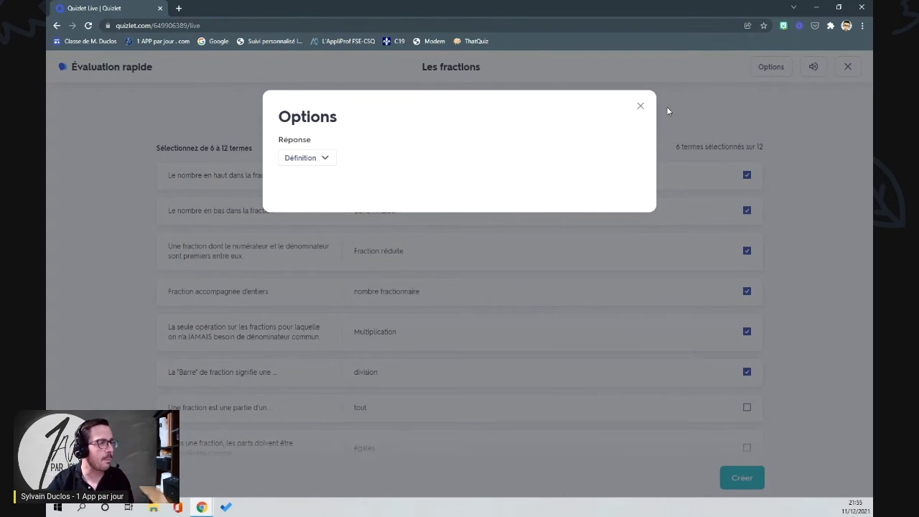
{"action": "left_click", "coordinate": [641, 105]}
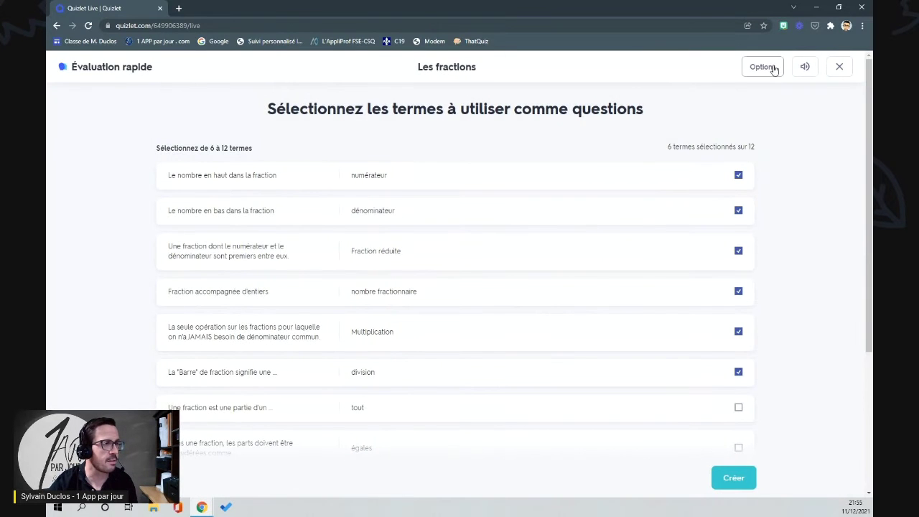
{"action": "left_click", "coordinate": [774, 69]}
{"action": "left_click", "coordinate": [642, 106]}
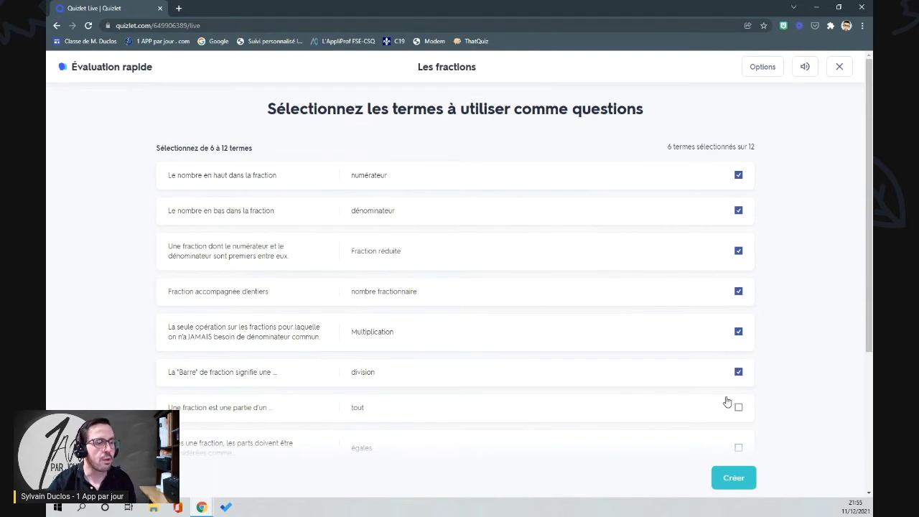
{"action": "left_click", "coordinate": [736, 486]}
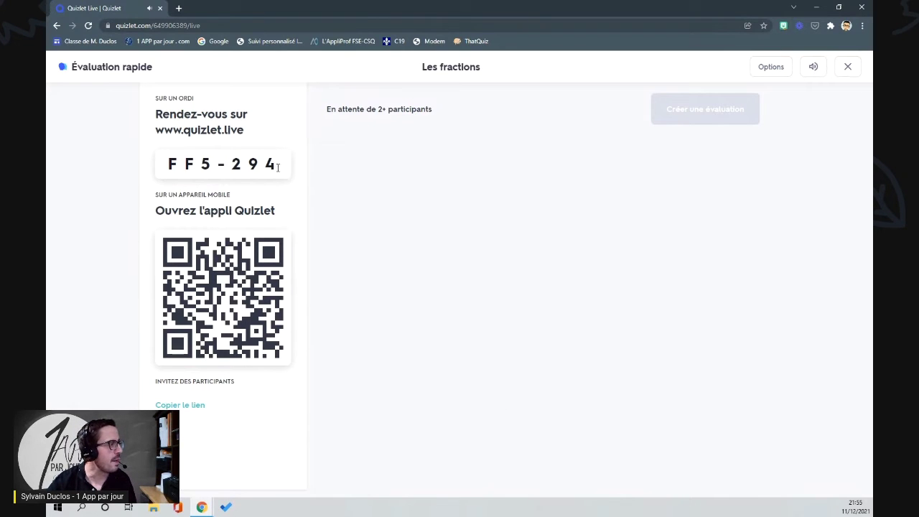
Step: Select the activity's join code and open quizlet.live in a new browser tab
{"action": "left_click_drag", "start_coordinate": [278, 167], "coordinate": [168, 180]}
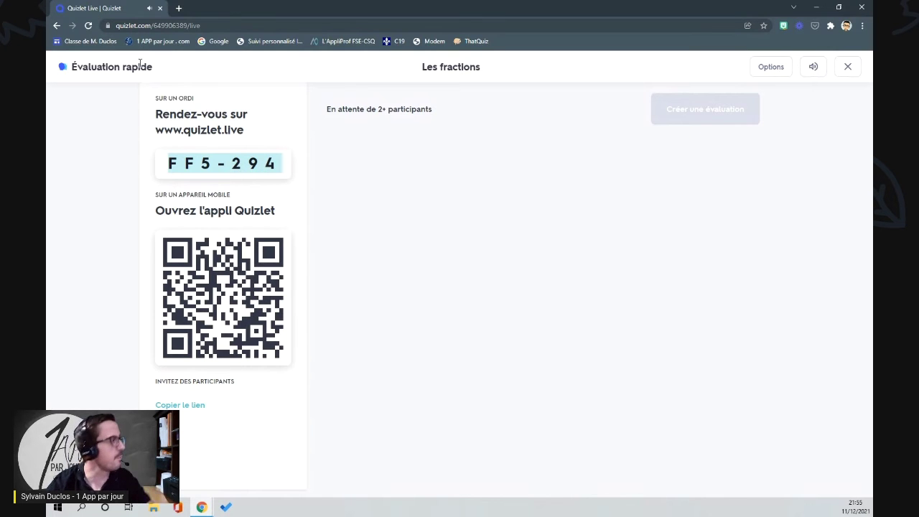
{"action": "left_click", "coordinate": [179, 8]}
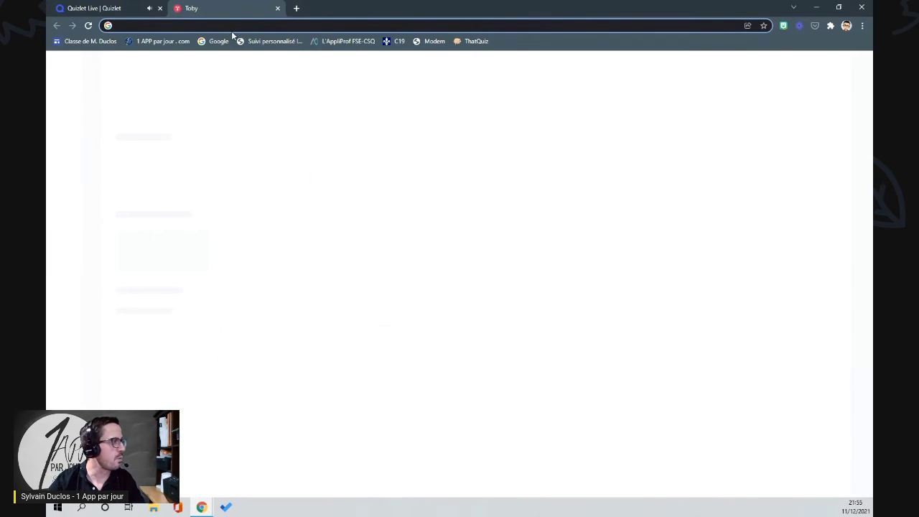
{"action": "type", "text": "quizlet.live"}
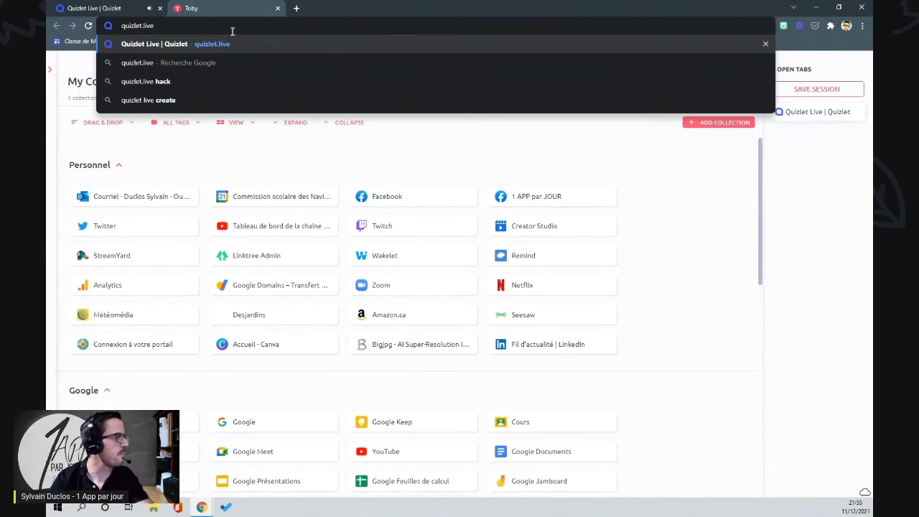
{"action": "key", "text": "Return"}
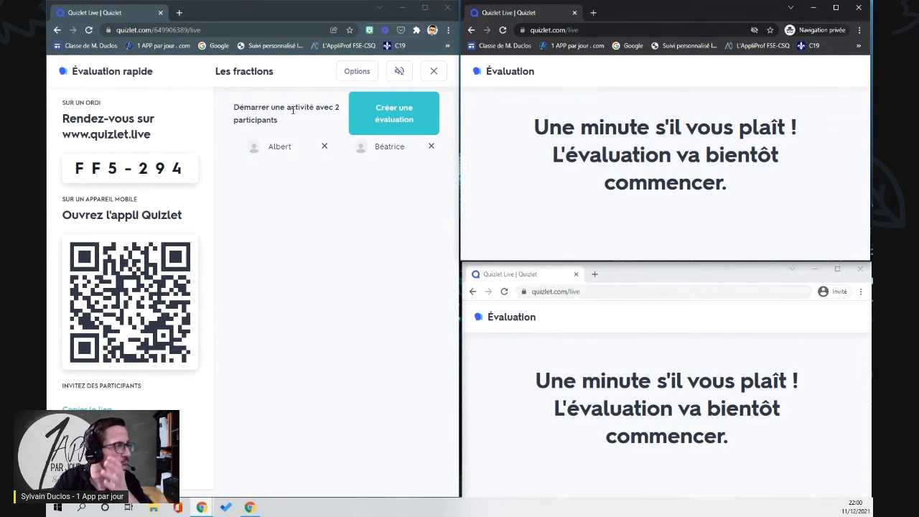
Step: Launch the evaluation despite the disconnected player and answer the first question with division in the incognito window and dénominateur in the guest window
{"action": "left_click", "coordinate": [397, 115]}
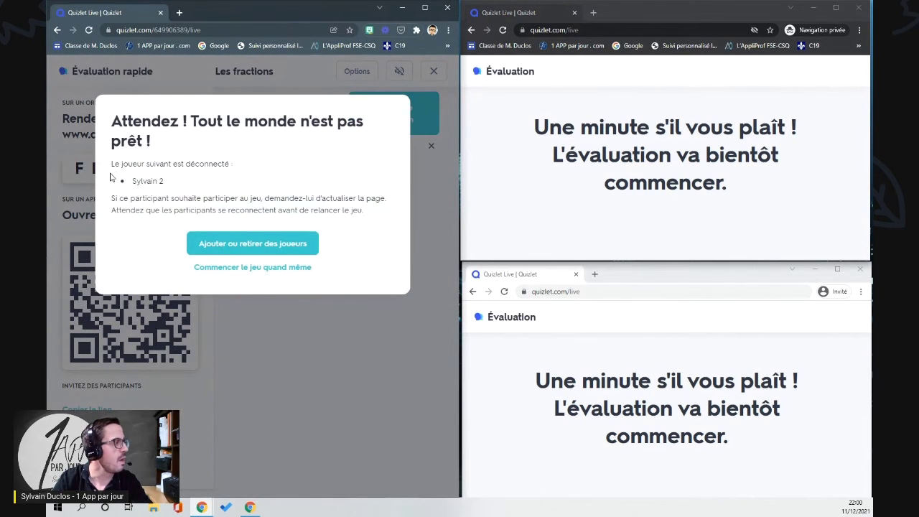
{"action": "left_click", "coordinate": [257, 268]}
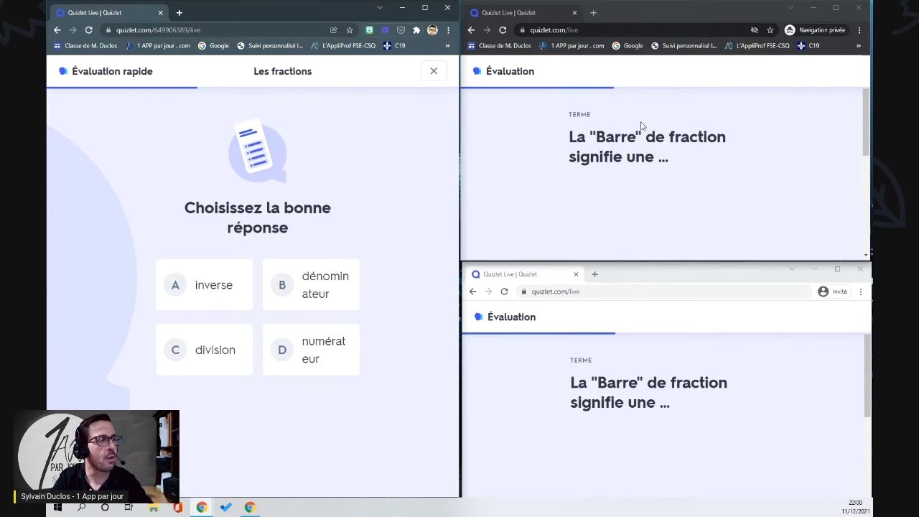
{"action": "scroll", "coordinate": [607, 180], "scroll_direction": "down", "scroll_amount": 5}
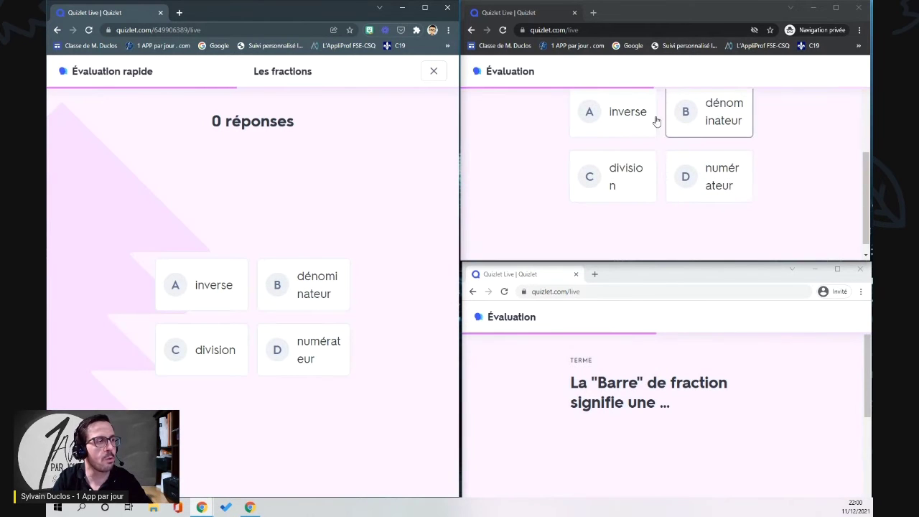
{"action": "left_click", "coordinate": [627, 179]}
{"action": "scroll", "coordinate": [653, 421], "scroll_direction": "down", "scroll_amount": 5}
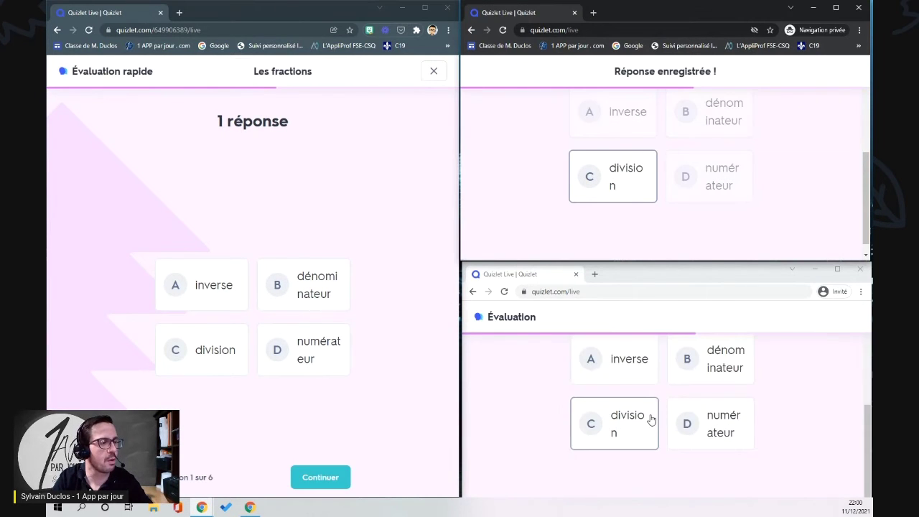
{"action": "left_click", "coordinate": [720, 365]}
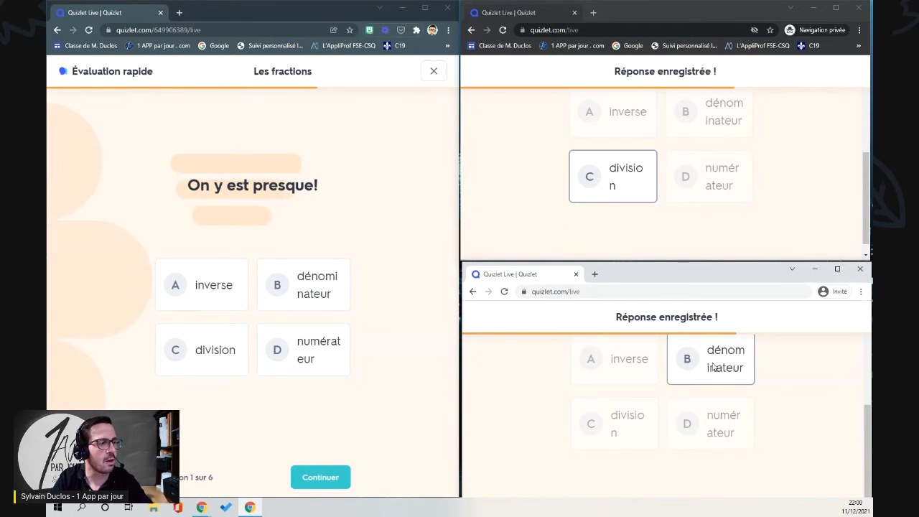
Step: Examine the question and the answer feedback for the "Barre" de fraction question in both student windows
{"action": "scroll", "coordinate": [707, 338], "scroll_direction": "up", "scroll_amount": 5}
{"action": "scroll", "coordinate": [700, 215], "scroll_direction": "up", "scroll_amount": 3}
{"action": "scroll", "coordinate": [699, 216], "scroll_direction": "down", "scroll_amount": 3}
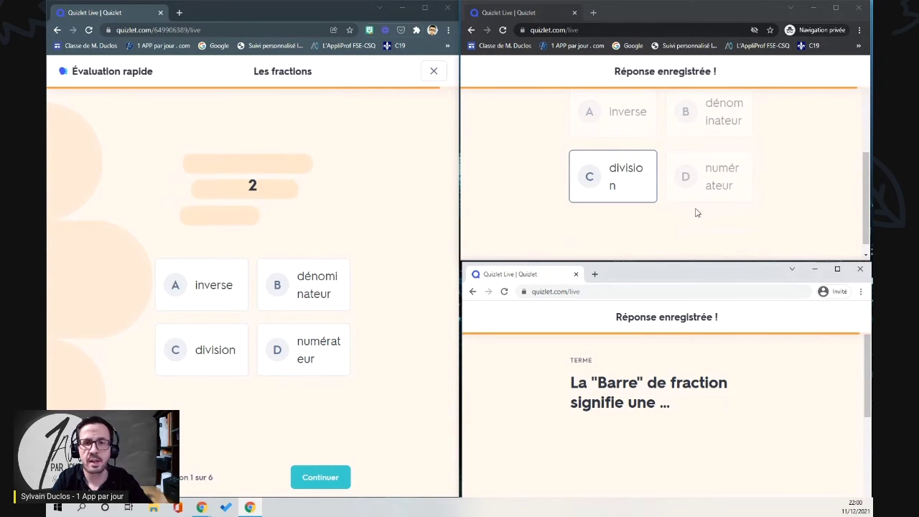
{"action": "scroll", "coordinate": [698, 215], "scroll_direction": "up", "scroll_amount": 2}
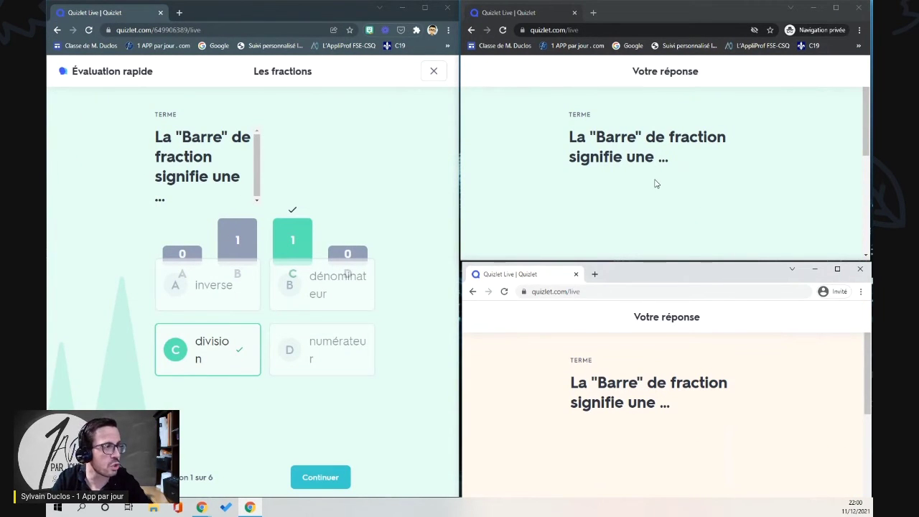
{"action": "scroll", "coordinate": [655, 183], "scroll_direction": "down", "scroll_amount": 3}
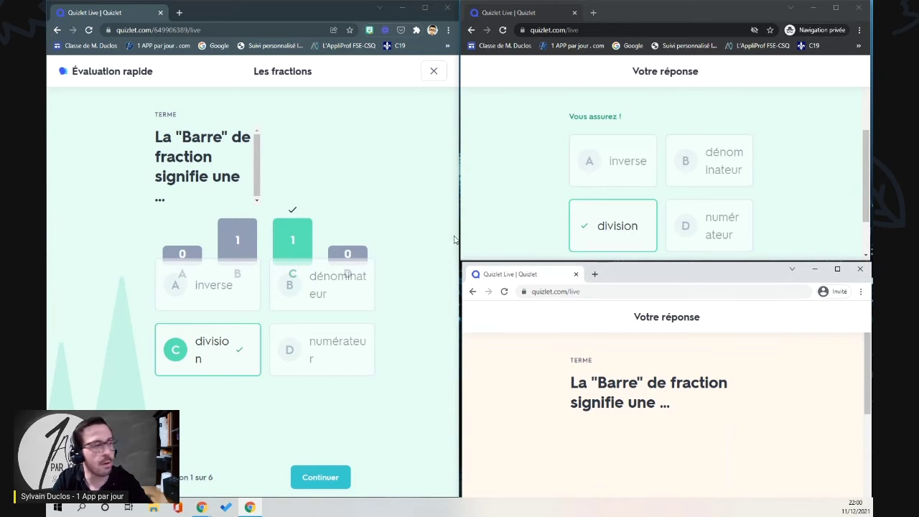
{"action": "scroll", "coordinate": [721, 431], "scroll_direction": "down", "scroll_amount": 5}
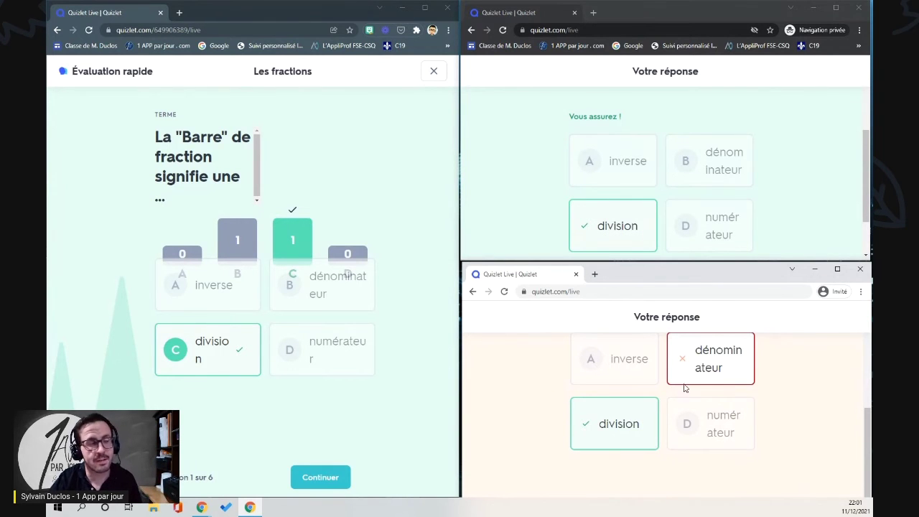
{"action": "scroll", "coordinate": [656, 194], "scroll_direction": "down", "scroll_amount": 1}
{"action": "scroll", "coordinate": [657, 197], "scroll_direction": "up", "scroll_amount": 2}
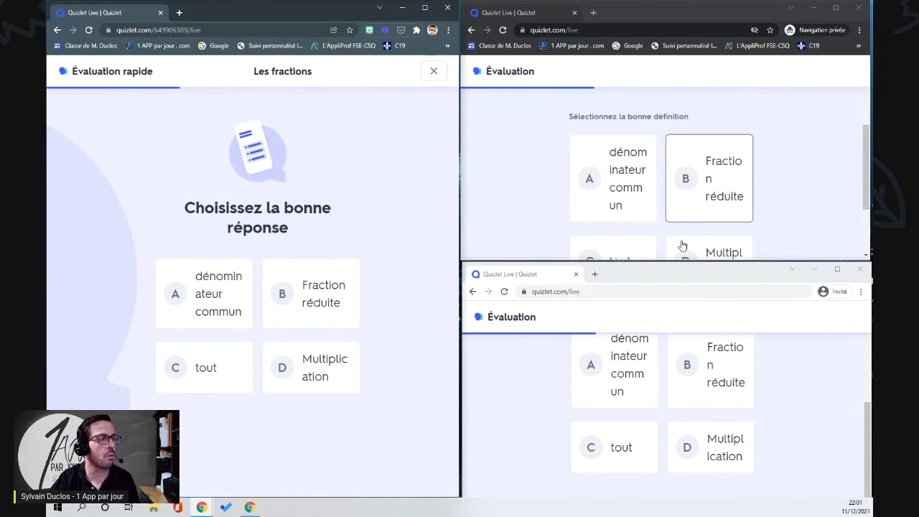
Step: Answer the second question with Fraction réduite in both student windows, and continue from the teacher window through its results
{"action": "scroll", "coordinate": [689, 201], "scroll_direction": "down", "scroll_amount": 2}
{"action": "left_click", "coordinate": [716, 102]}
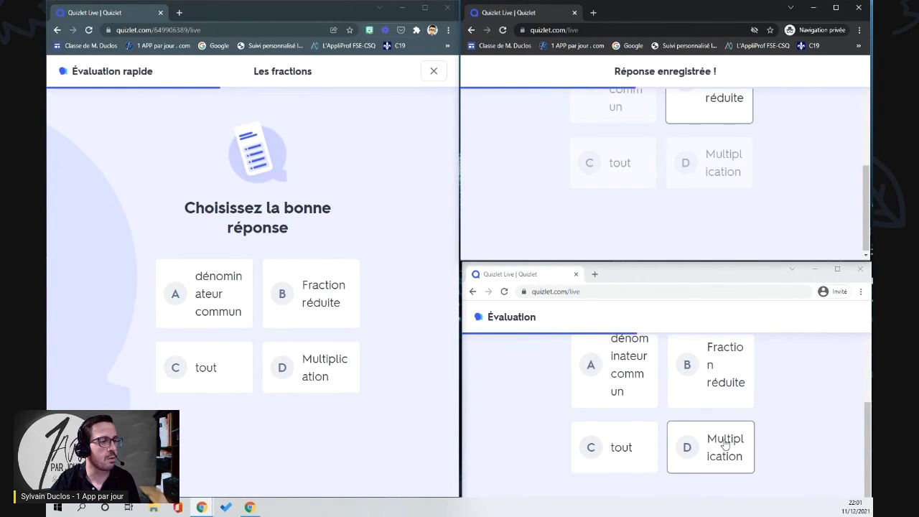
{"action": "left_click", "coordinate": [716, 402]}
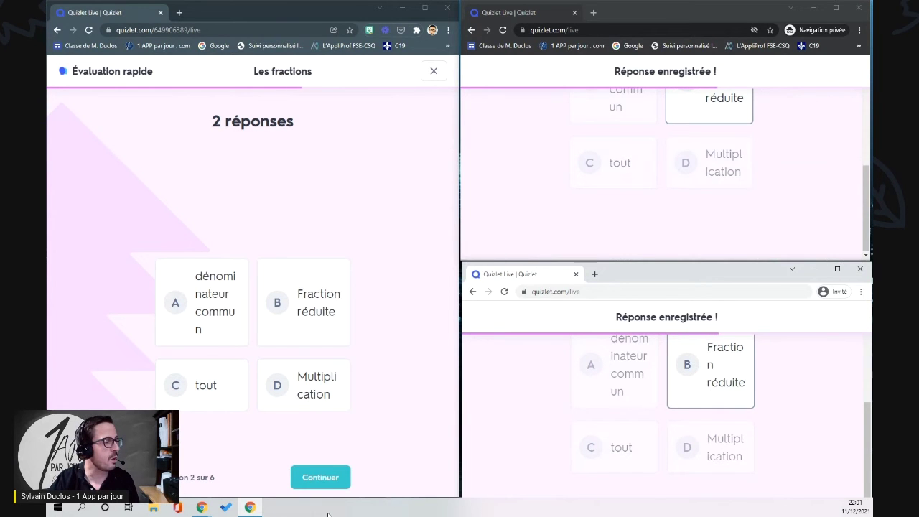
{"action": "left_click", "coordinate": [328, 486]}
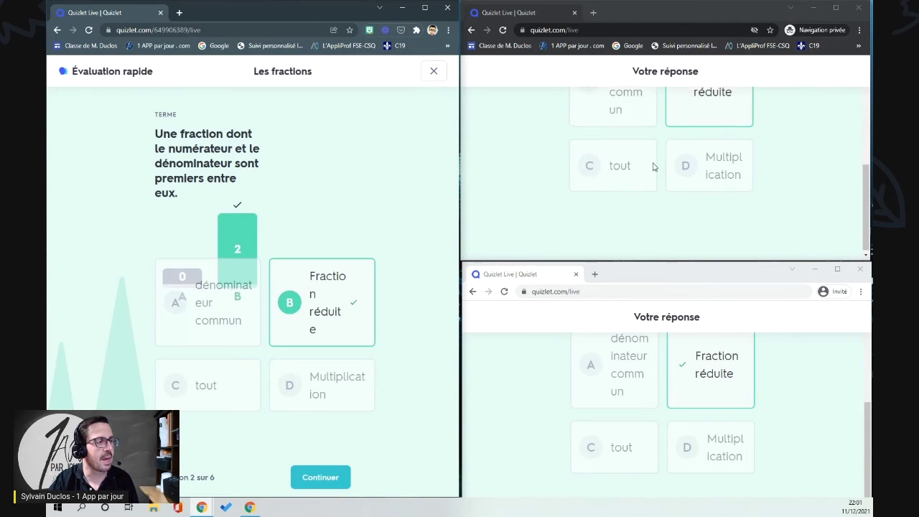
{"action": "left_click", "coordinate": [323, 480]}
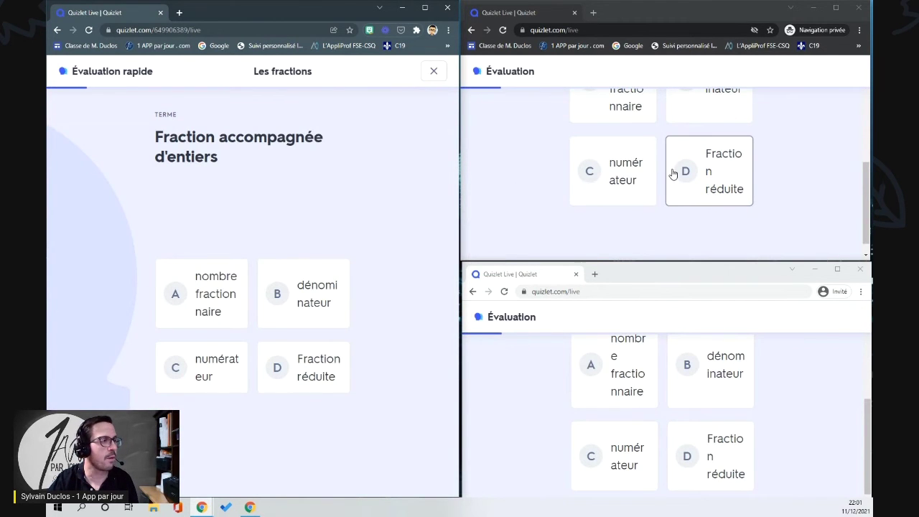
Step: Answer "Fraction accompagnée d'entiers" with nombre fractionnaire in the incognito window and numérateur in the guest window, and reveal the class results
{"action": "scroll", "coordinate": [675, 176], "scroll_direction": "up", "scroll_amount": 1}
{"action": "left_click", "coordinate": [628, 135]}
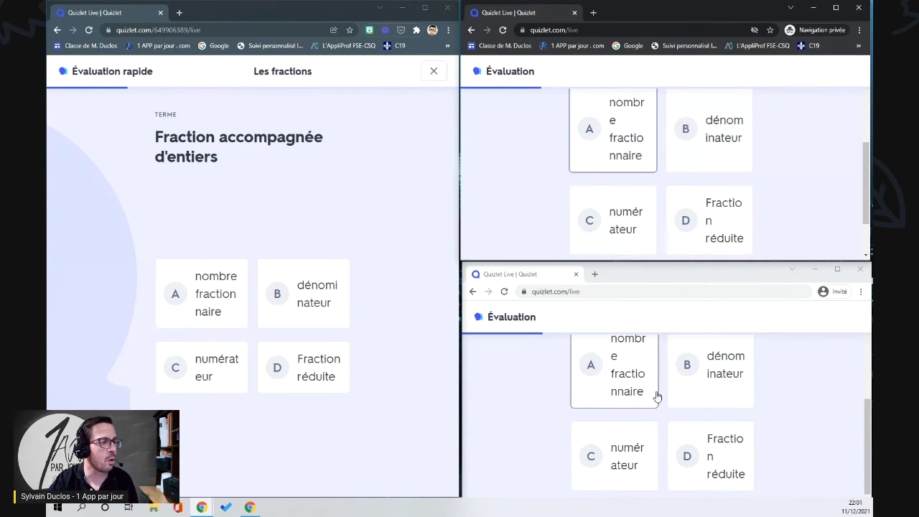
{"action": "left_click", "coordinate": [629, 464]}
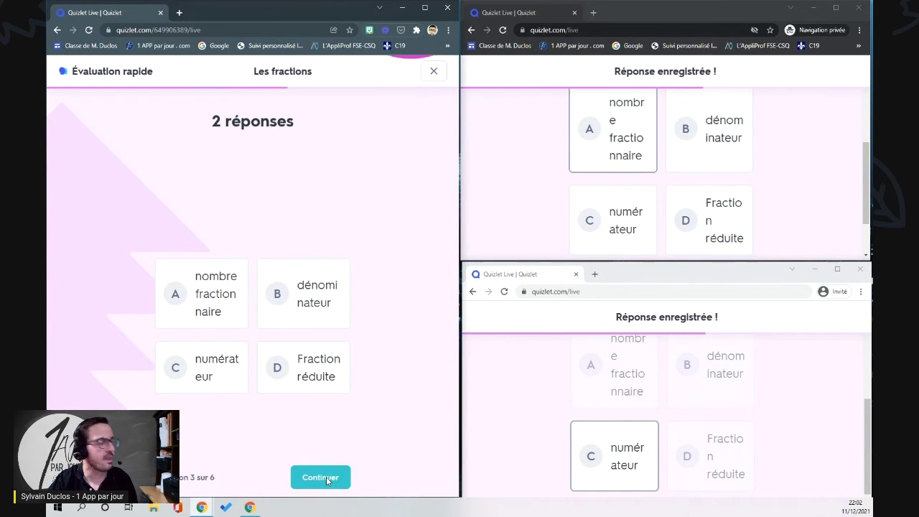
{"action": "left_click", "coordinate": [327, 477]}
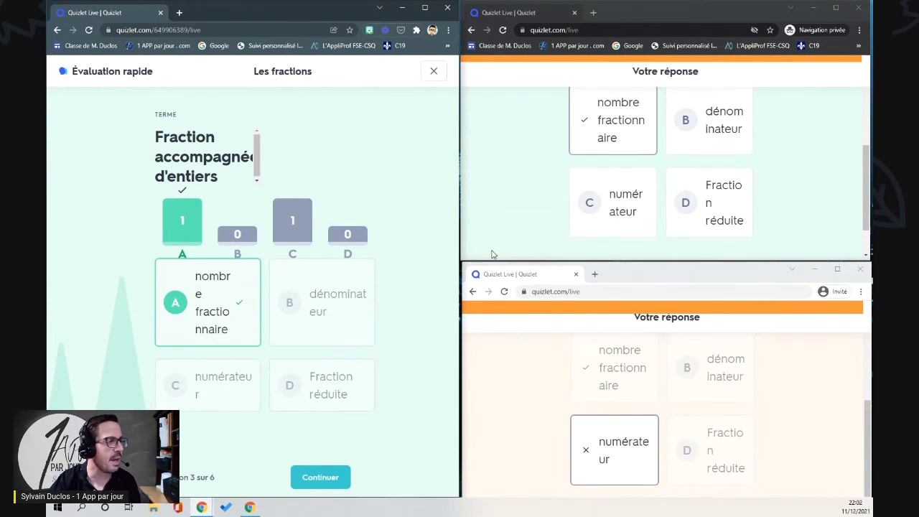
Step: Check both students' answer feedback for "Fraction accompagnée d'entiers" and advance the evaluation to the next question
{"action": "scroll", "coordinate": [633, 365], "scroll_direction": "down", "scroll_amount": 1}
{"action": "scroll", "coordinate": [647, 403], "scroll_direction": "up", "scroll_amount": 2}
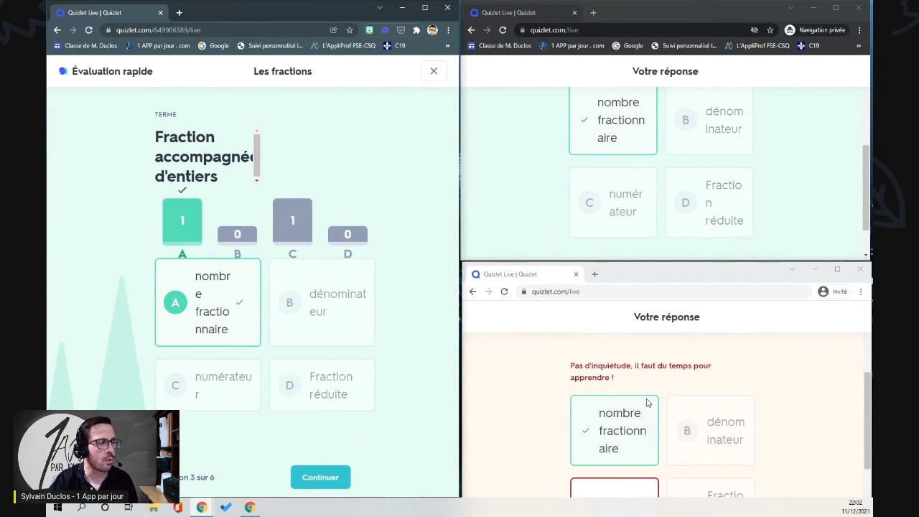
{"action": "scroll", "coordinate": [611, 420], "scroll_direction": "down", "scroll_amount": 3}
{"action": "scroll", "coordinate": [592, 417], "scroll_direction": "up", "scroll_amount": 1}
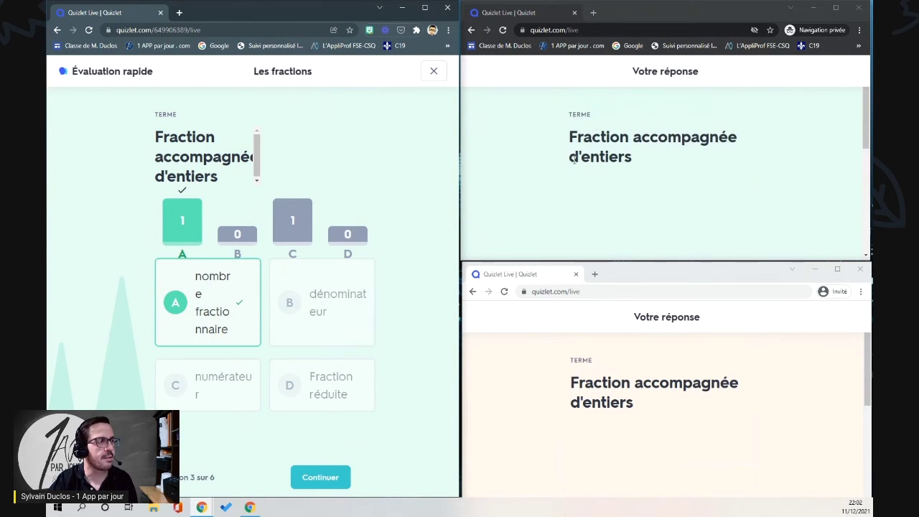
{"action": "scroll", "coordinate": [593, 138], "scroll_direction": "down", "scroll_amount": 3}
{"action": "left_click", "coordinate": [334, 484]}
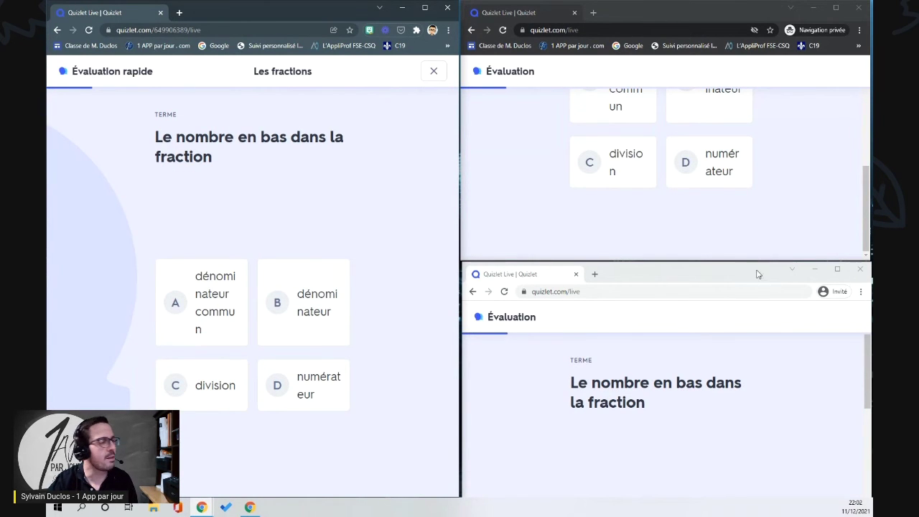
Step: Answer "Le nombre en bas dans la fraction" with numérateur in both the incognito and guest student windows
{"action": "left_click", "coordinate": [716, 172]}
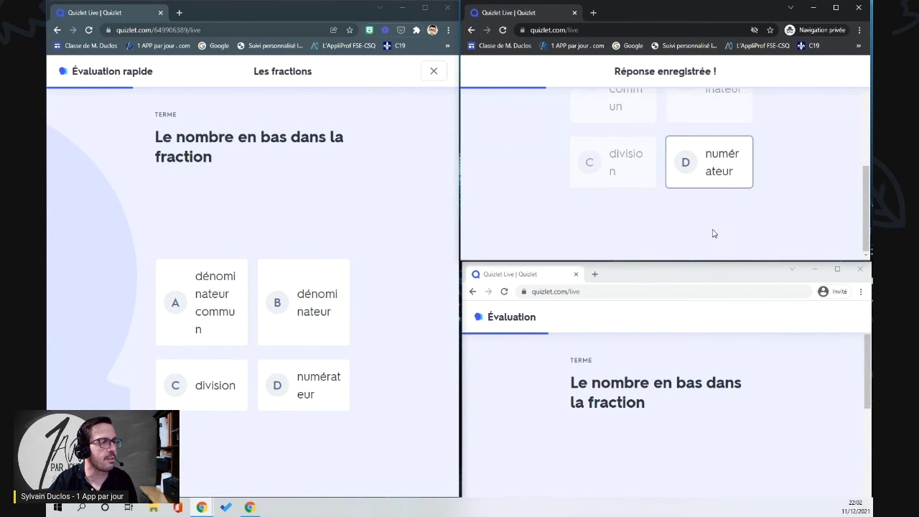
{"action": "scroll", "coordinate": [718, 397], "scroll_direction": "down", "scroll_amount": 3}
{"action": "left_click", "coordinate": [727, 411]}
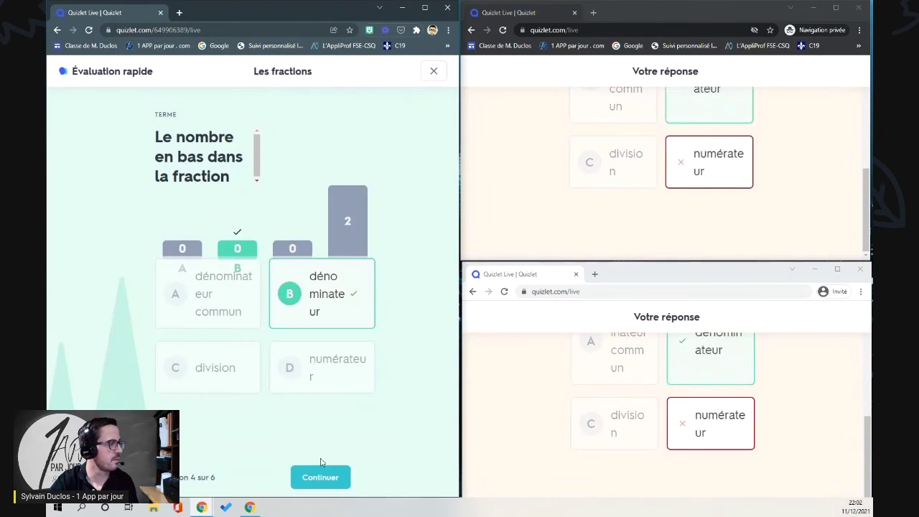
Step: From the teacher window, advance past the fourth question's results and through "Le nombre en haut dans la fraction" to the last question
{"action": "left_click", "coordinate": [318, 476]}
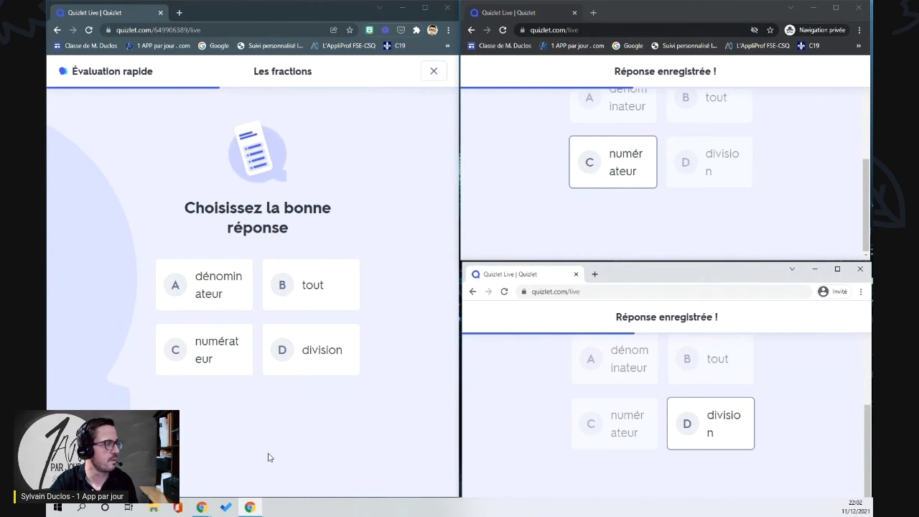
{"action": "left_click", "coordinate": [314, 476]}
{"action": "left_click", "coordinate": [315, 476]}
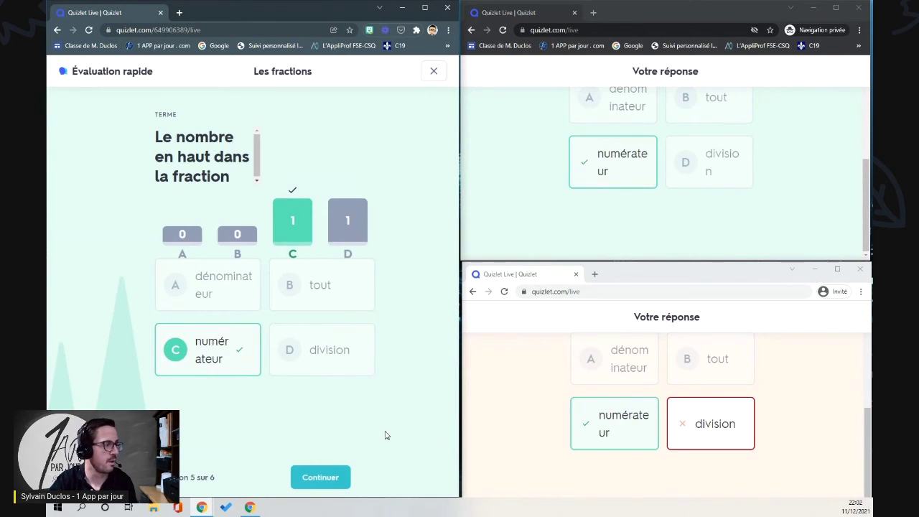
Step: Answer the last question with Multiplication in both student windows, and continue from the teacher window to the final class results
{"action": "left_click", "coordinate": [709, 203]}
{"action": "left_click", "coordinate": [728, 408]}
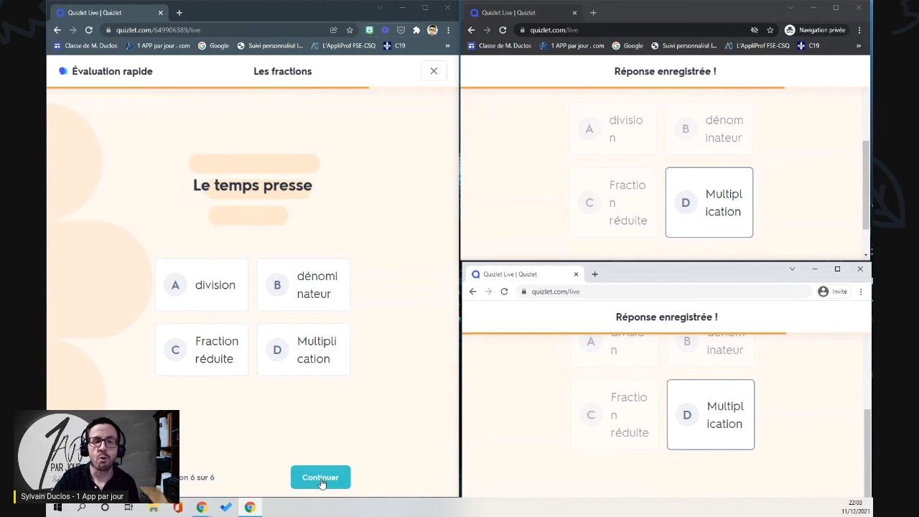
{"action": "left_click", "coordinate": [321, 478]}
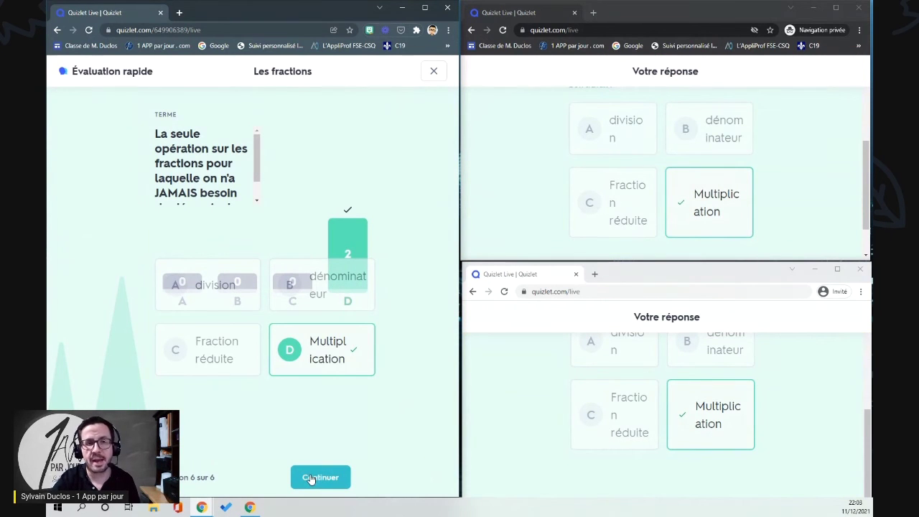
{"action": "left_click", "coordinate": [320, 477]}
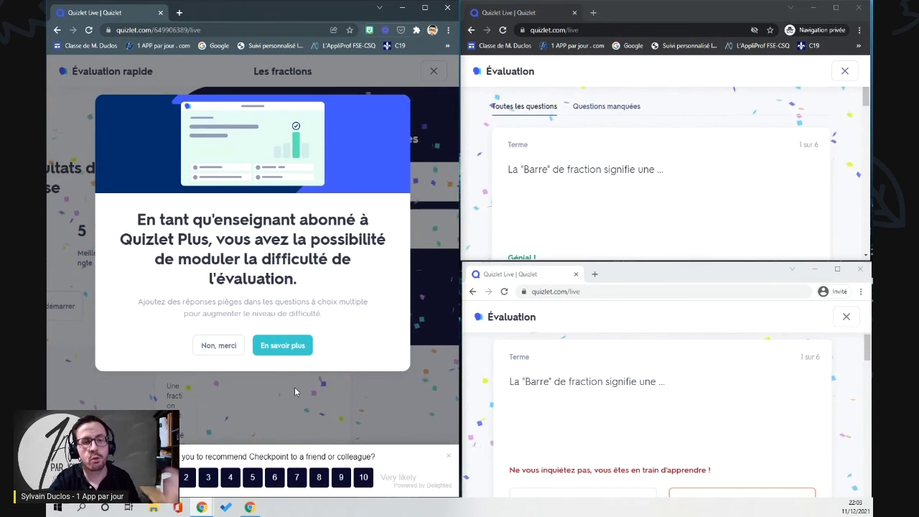
Step: Decline the Quizlet Plus offer, maximize the teacher window, and review the class results, leaderboard and per-question scores
{"action": "left_click", "coordinate": [217, 345]}
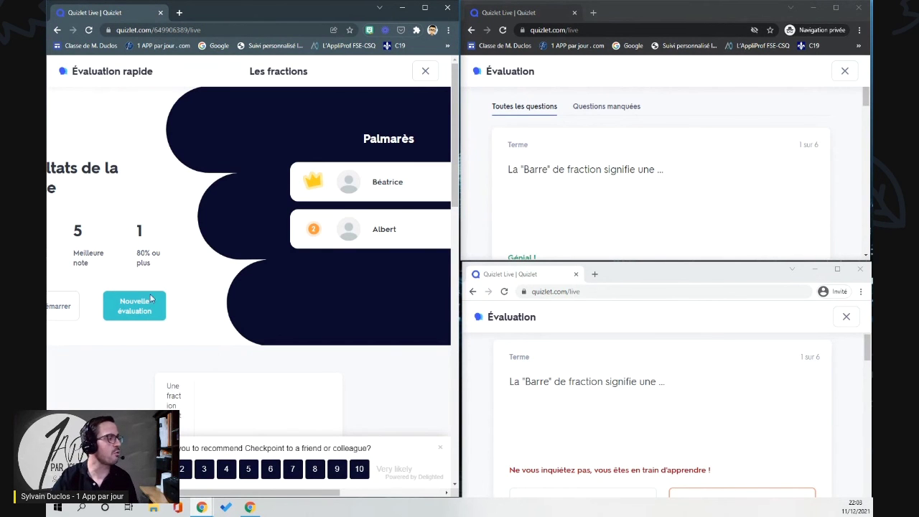
{"action": "left_click", "coordinate": [417, 11]}
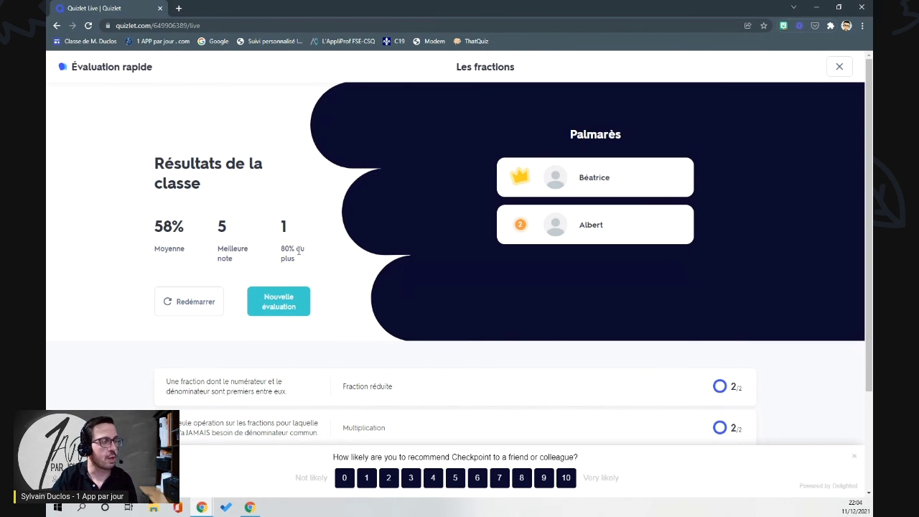
{"action": "scroll", "coordinate": [351, 307], "scroll_direction": "down", "scroll_amount": 2}
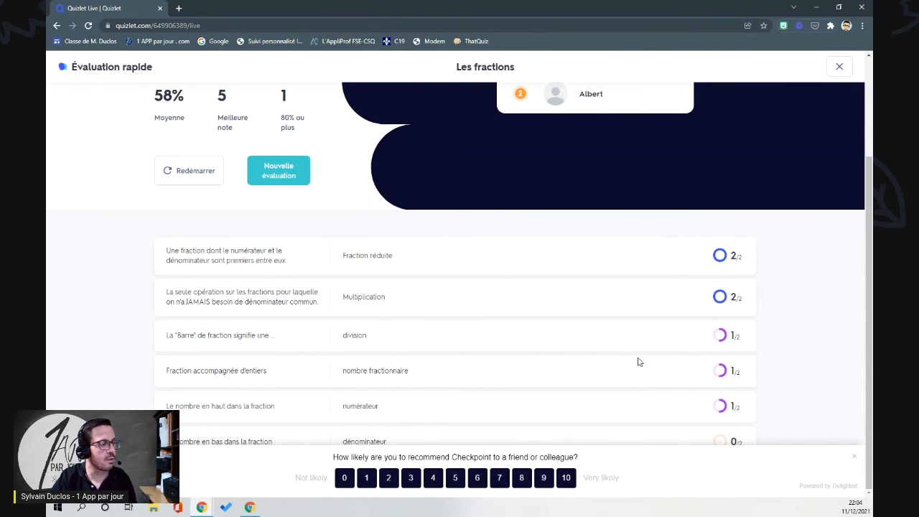
{"action": "scroll", "coordinate": [639, 366], "scroll_direction": "up", "scroll_amount": 2}
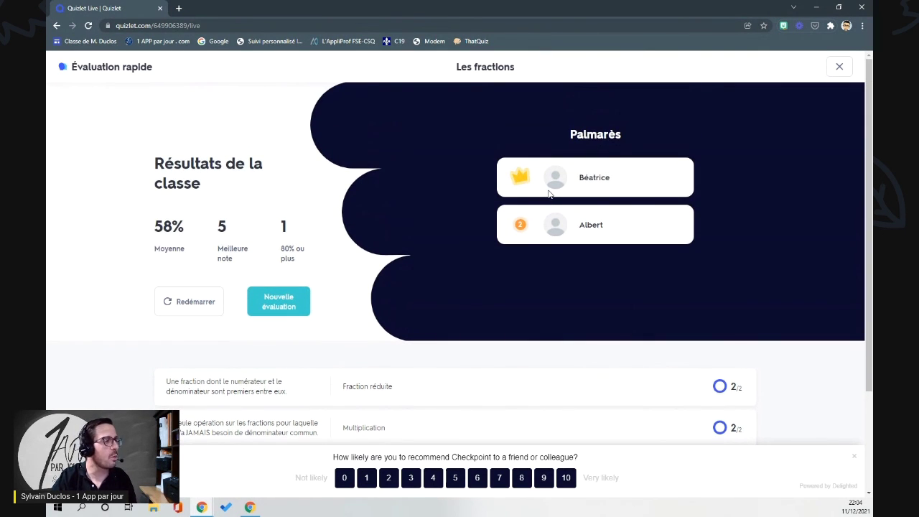